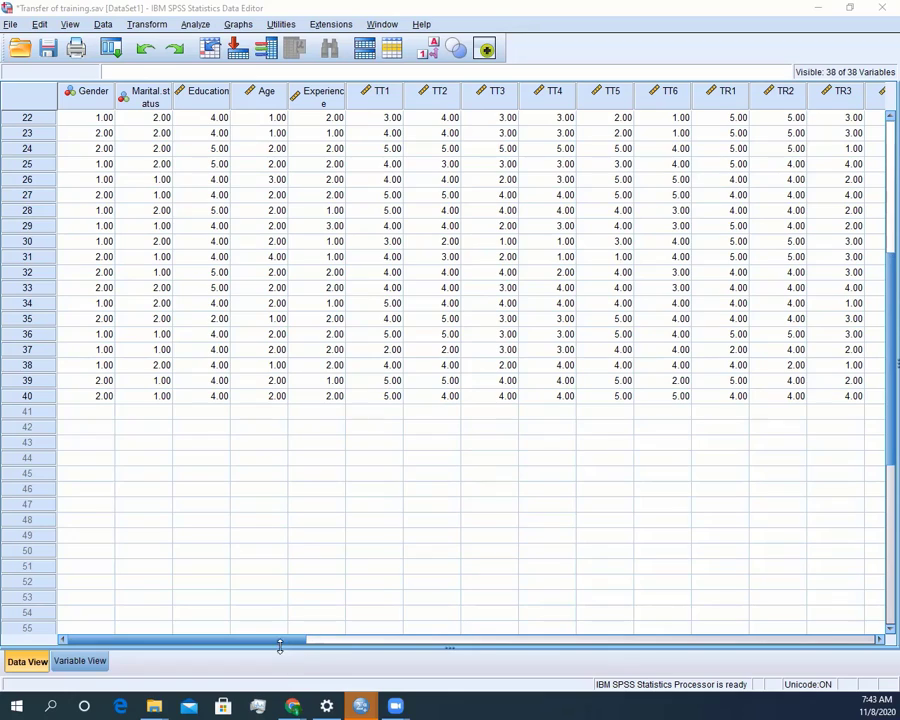
Scroll the Data View right to the final composite columns TT, TR, PTU and MT.
{"action": "left_click_drag", "start_coordinate": [281, 644], "coordinate": [745, 655]}
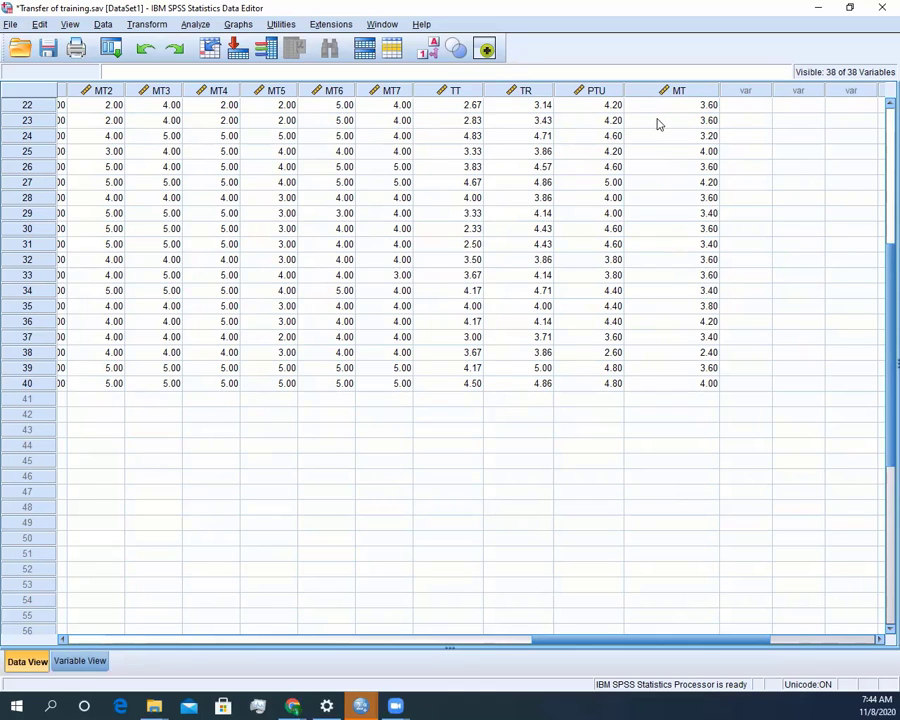
In Variable View, bring up the Value Labels for the Age variable.
{"action": "left_click", "coordinate": [80, 661]}
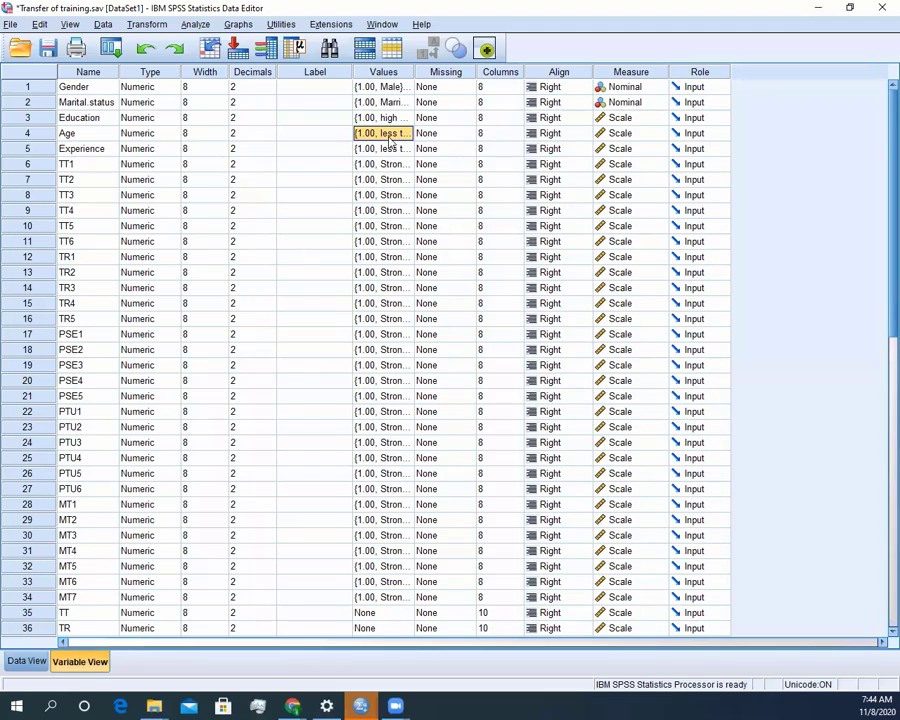
{"action": "left_click", "coordinate": [392, 137]}
{"action": "left_click", "coordinate": [405, 133]}
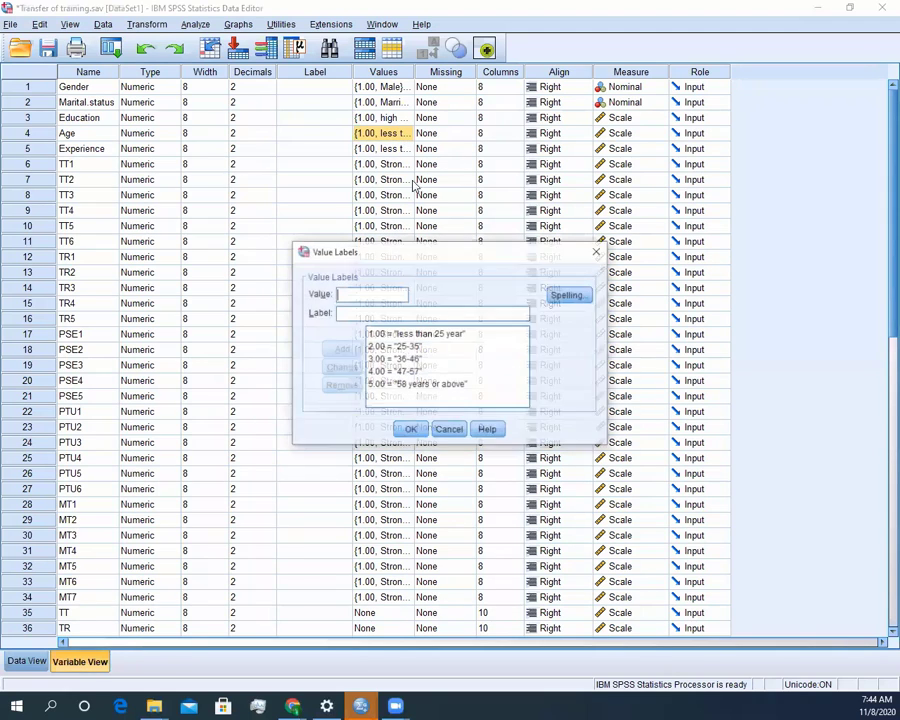
Review the five Age labels, from 'less than 25 year' to '58 years or above', and accept.
{"action": "left_click", "coordinate": [456, 394]}
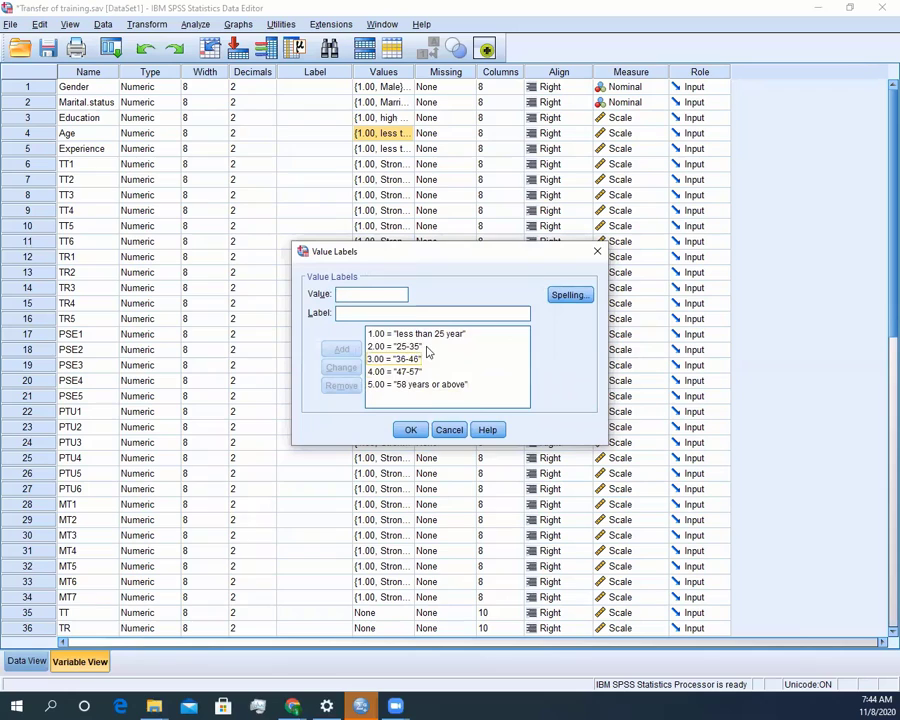
{"action": "left_click", "coordinate": [418, 361]}
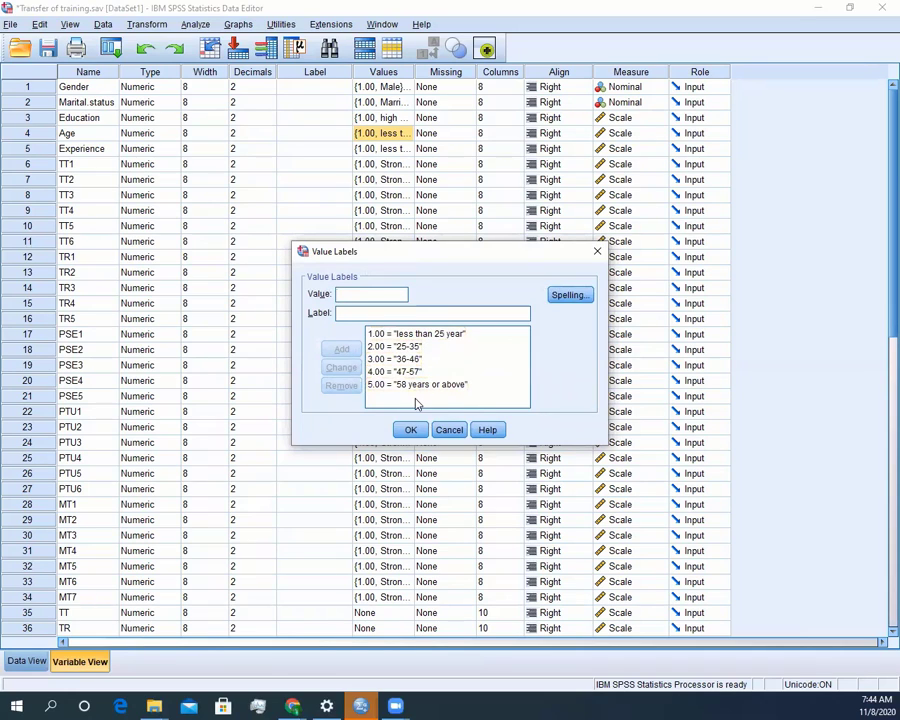
{"action": "left_click", "coordinate": [421, 388]}
{"action": "left_click", "coordinate": [416, 350]}
{"action": "left_click", "coordinate": [423, 339]}
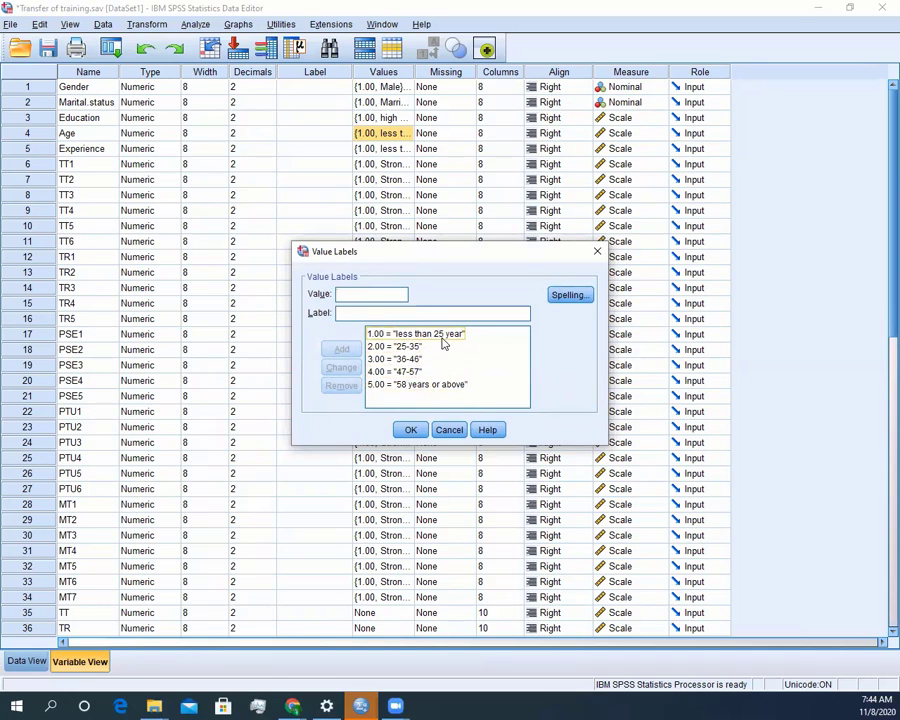
{"action": "left_click", "coordinate": [454, 371]}
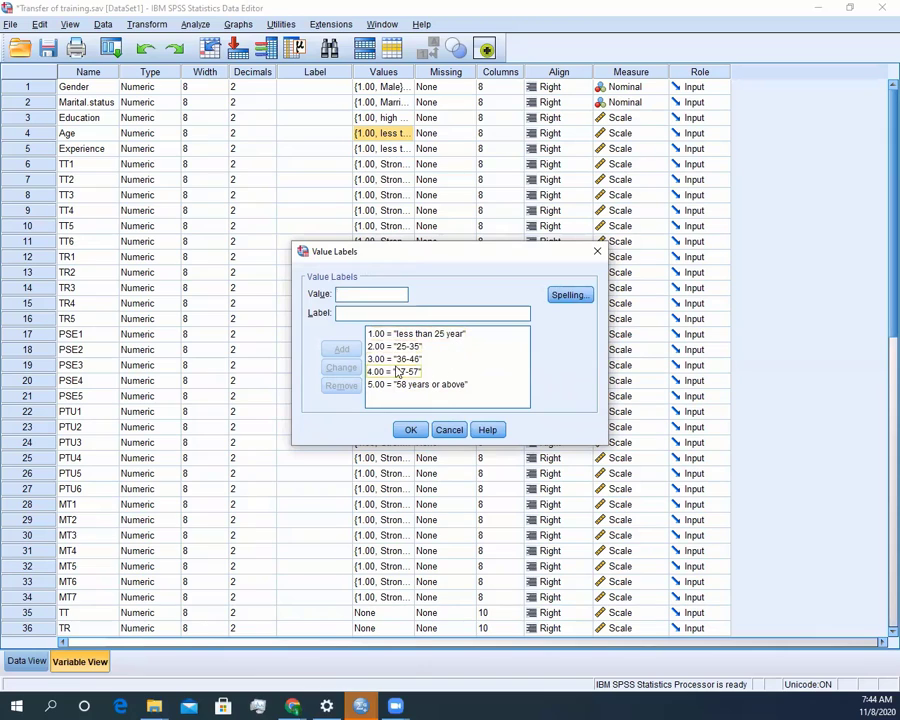
{"action": "left_click", "coordinate": [426, 345]}
{"action": "left_click", "coordinate": [424, 359]}
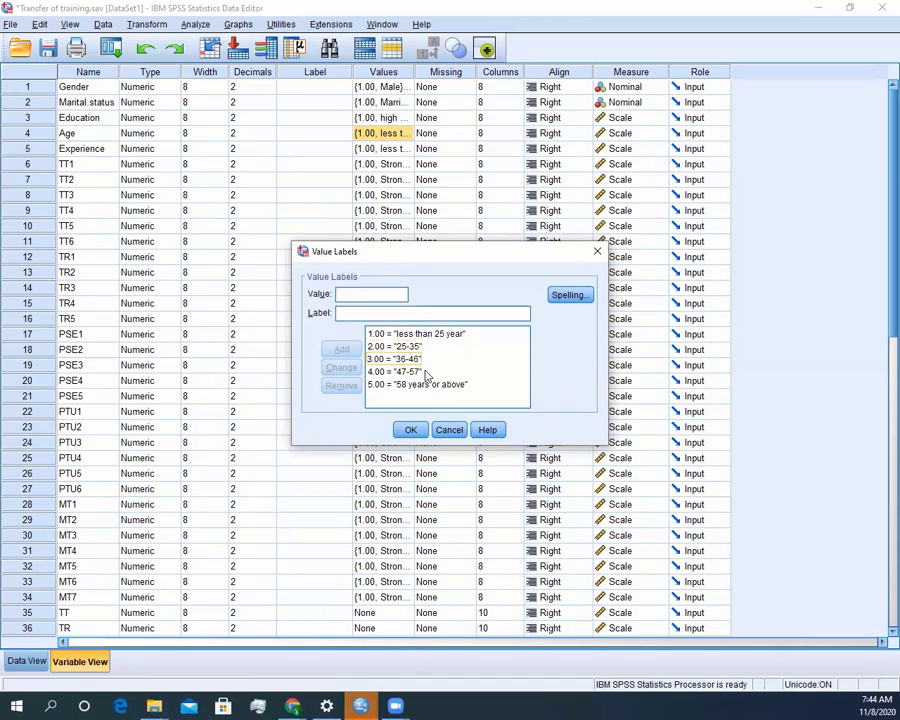
{"action": "left_click", "coordinate": [410, 371]}
{"action": "left_click", "coordinate": [418, 384]}
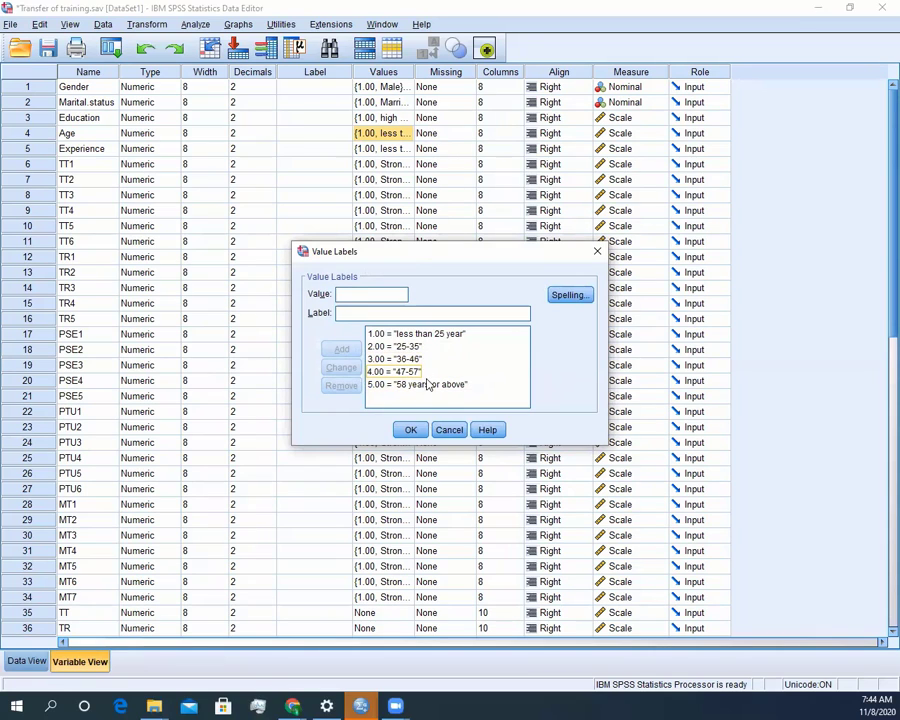
{"action": "key", "text": "Tab"}
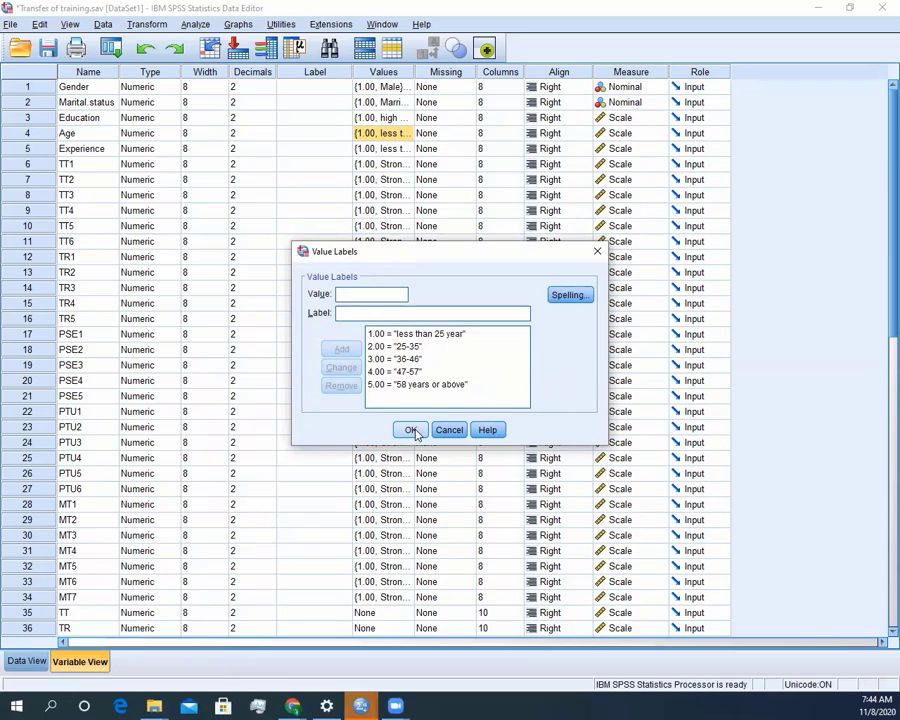
{"action": "left_click", "coordinate": [410, 431]}
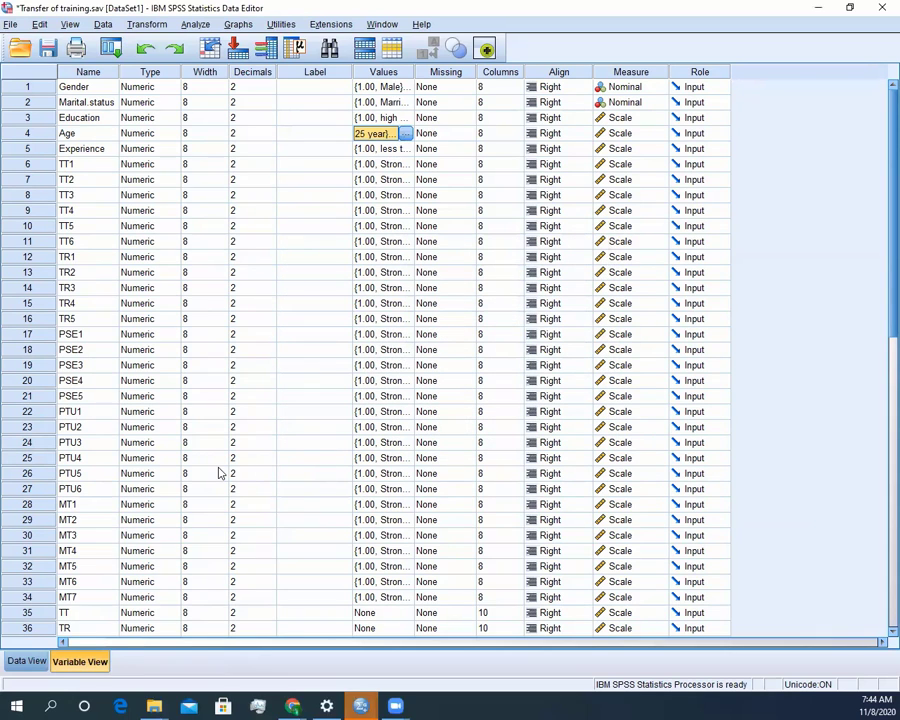
Start a One-Way ANOVA with TT, TR, PTU and MT in the Dependent List.
{"action": "left_click", "coordinate": [195, 25]}
{"action": "mouse_move", "coordinate": [244, 110]}
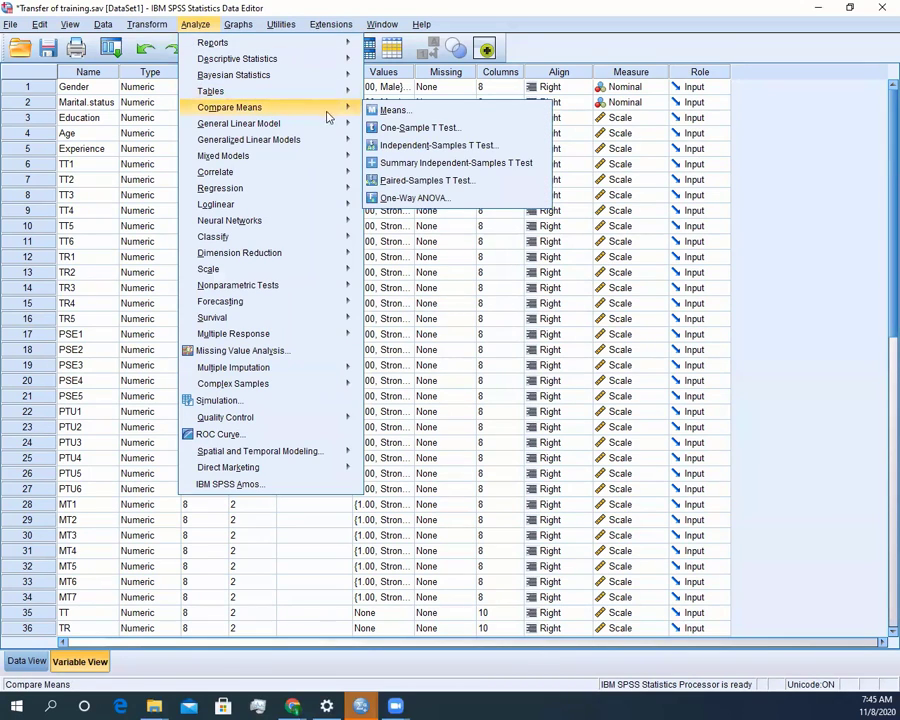
{"action": "mouse_move", "coordinate": [303, 108]}
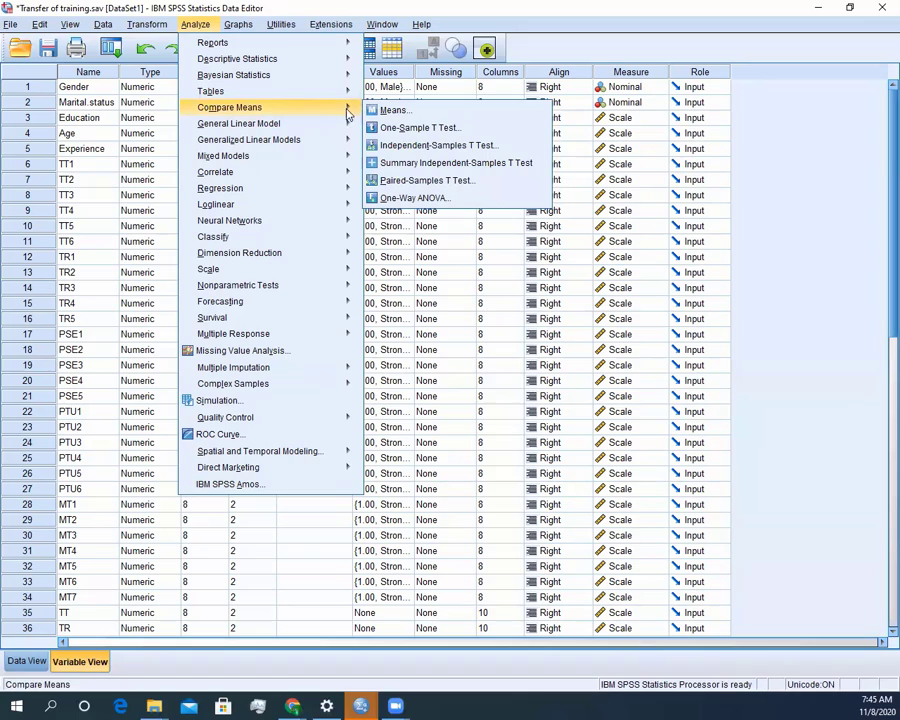
{"action": "left_click", "coordinate": [425, 198]}
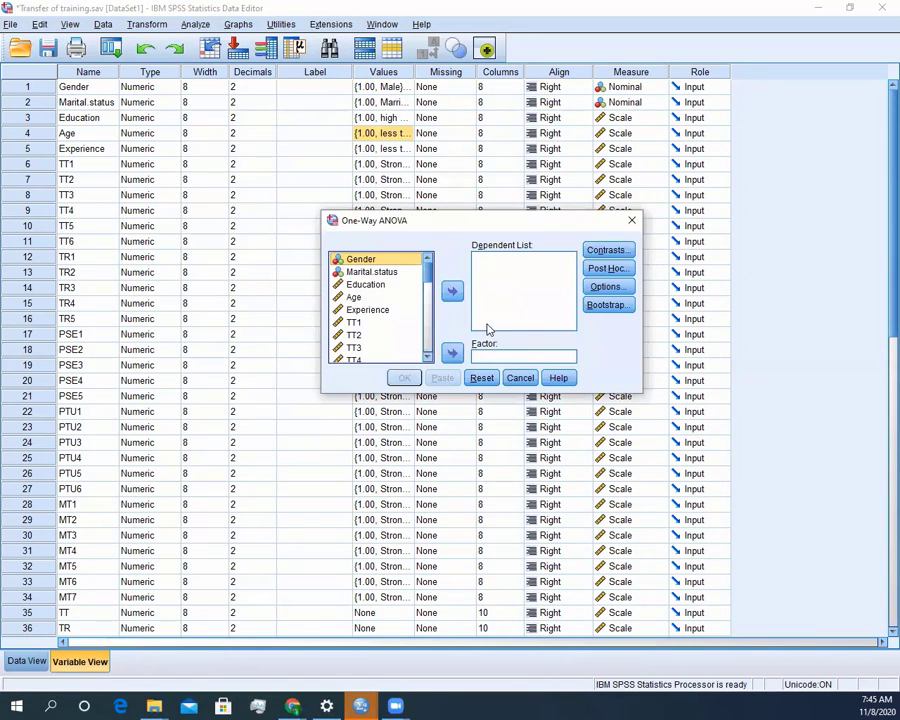
{"action": "scroll", "coordinate": [400, 335], "scroll_direction": "down", "scroll_amount": 9}
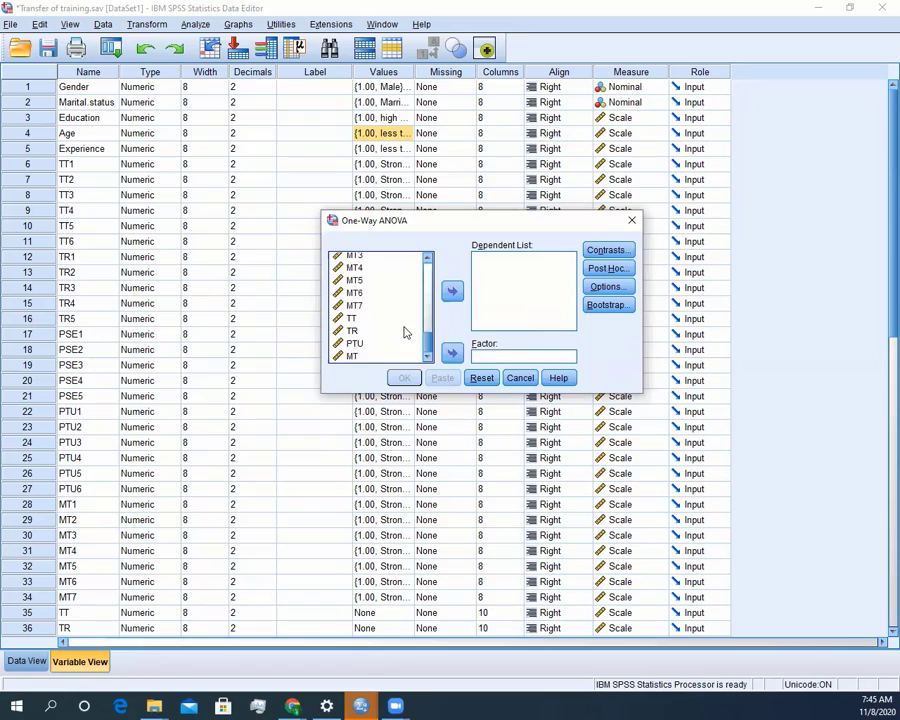
{"action": "left_click", "coordinate": [350, 318]}
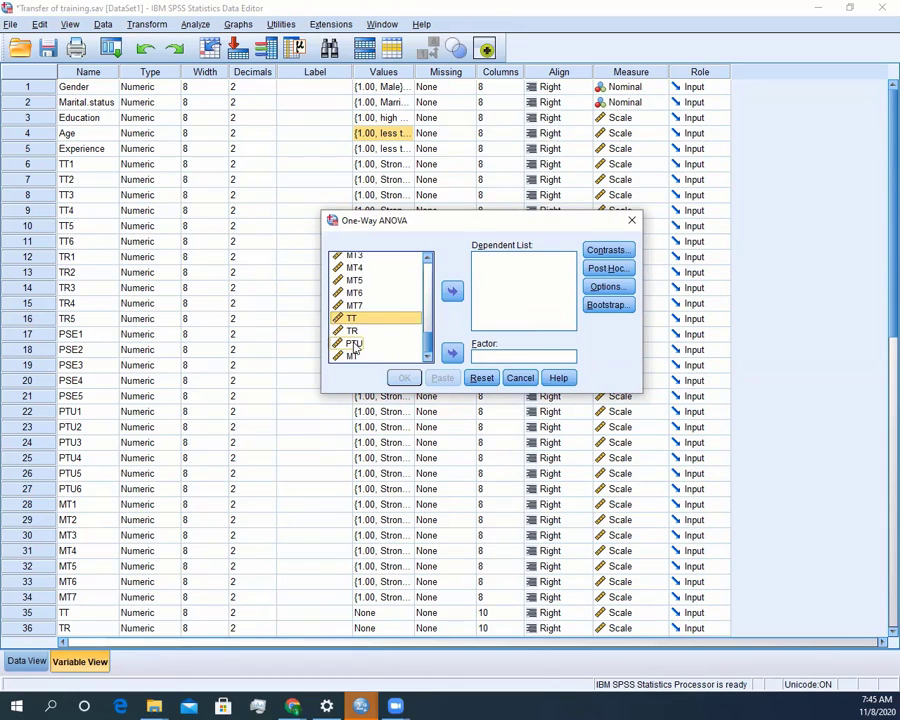
{"action": "left_click", "coordinate": [351, 331], "text": "ctrl"}
{"action": "left_click", "coordinate": [353, 343], "text": "ctrl"}
{"action": "left_click", "coordinate": [352, 356], "text": "ctrl"}
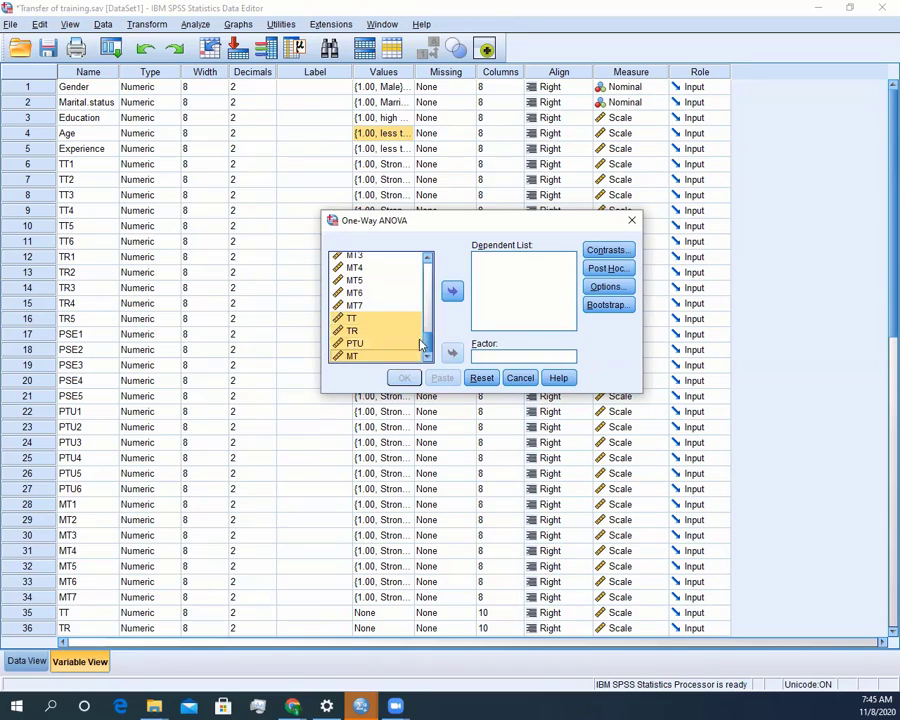
{"action": "left_click", "coordinate": [452, 292]}
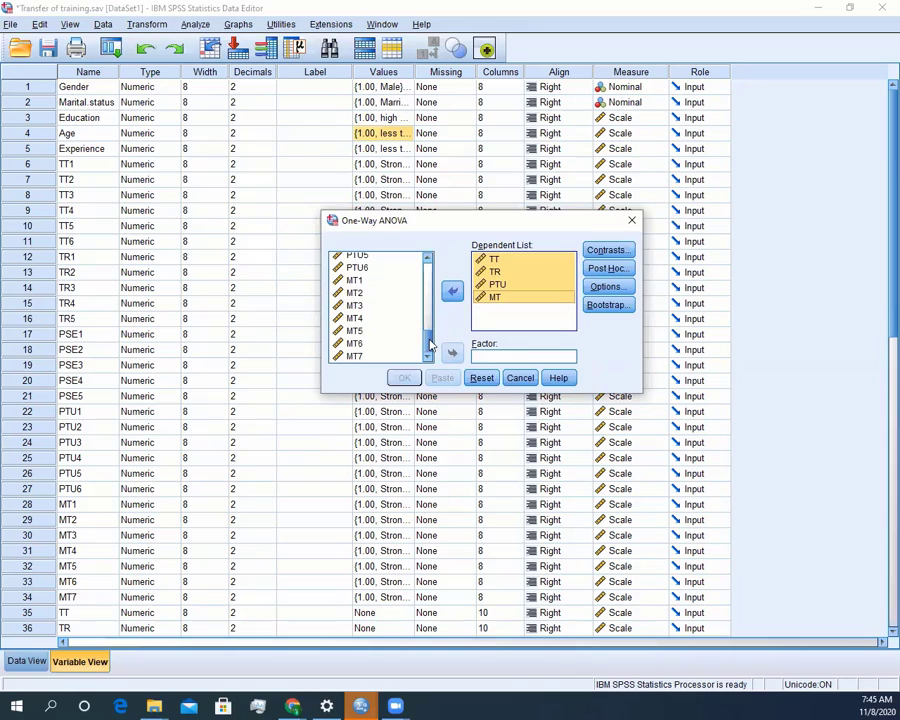
Set Age as the factor, request Descriptive statistics, and run the ANOVA.
{"action": "scroll", "coordinate": [371, 362], "scroll_direction": "up", "scroll_amount": 9}
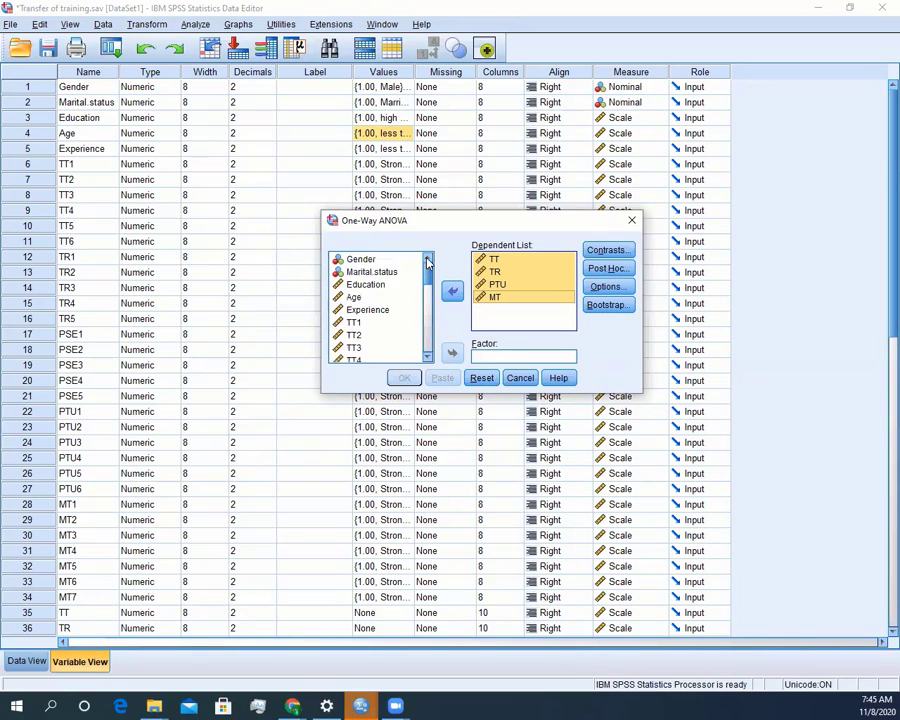
{"action": "left_click", "coordinate": [360, 298]}
{"action": "left_click", "coordinate": [452, 356]}
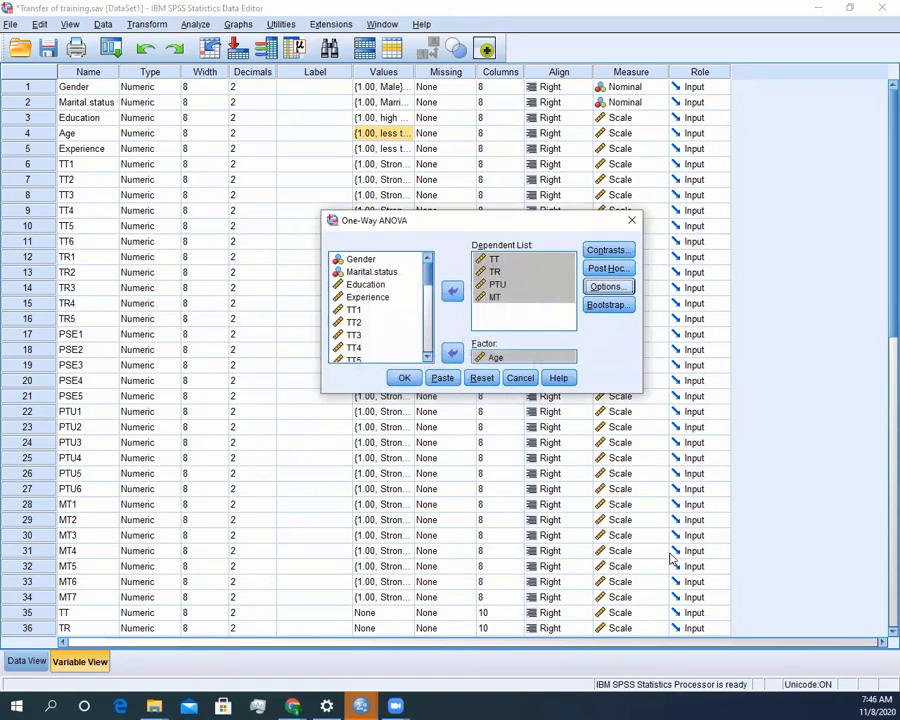
{"action": "left_click", "coordinate": [617, 289]}
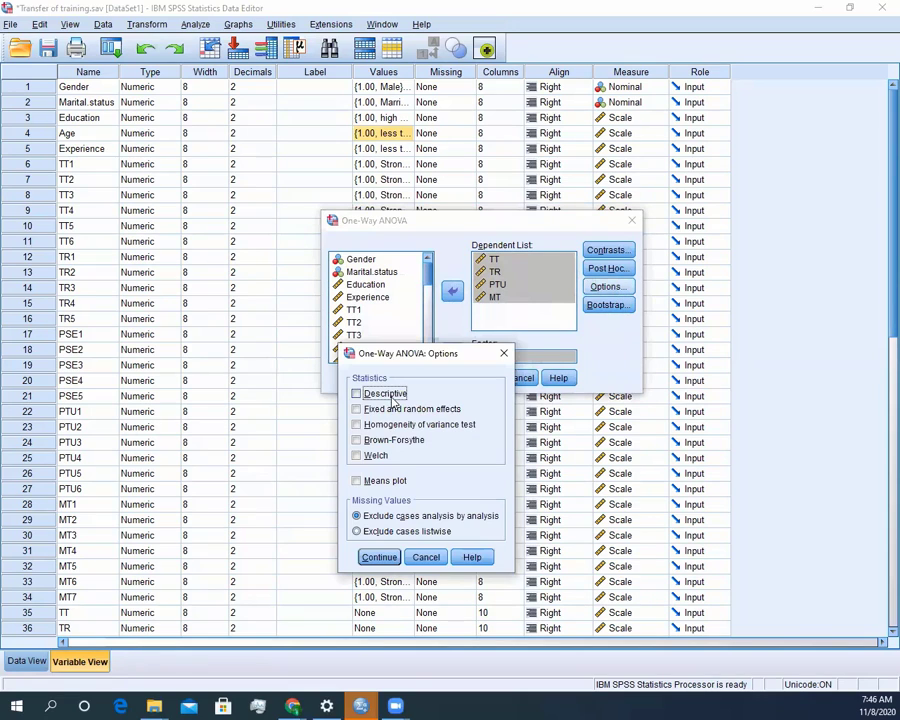
{"action": "left_click", "coordinate": [357, 394]}
{"action": "left_click", "coordinate": [384, 560]}
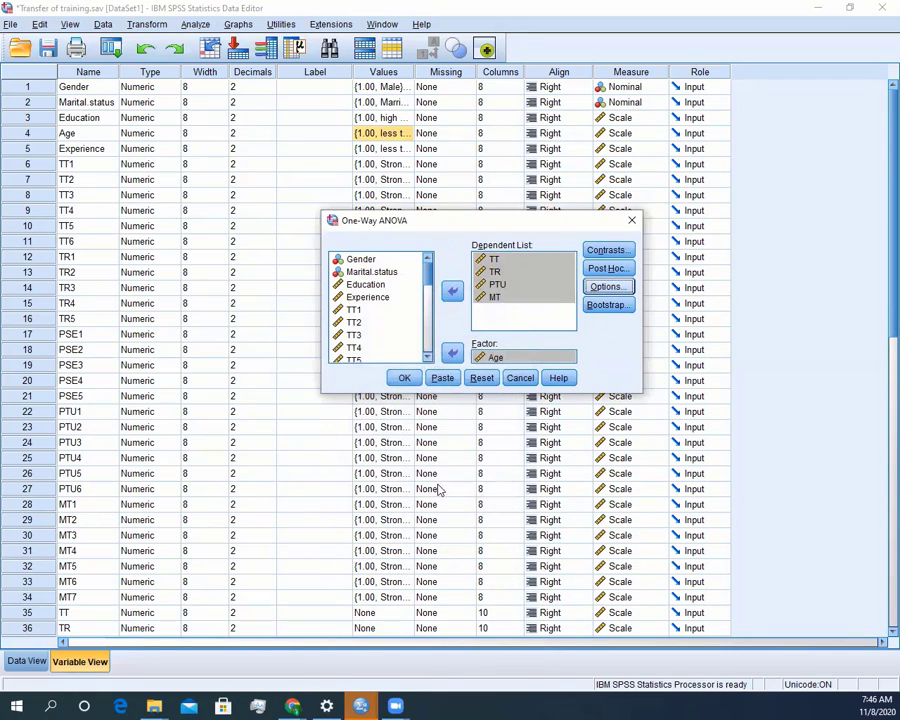
{"action": "left_click", "coordinate": [404, 378]}
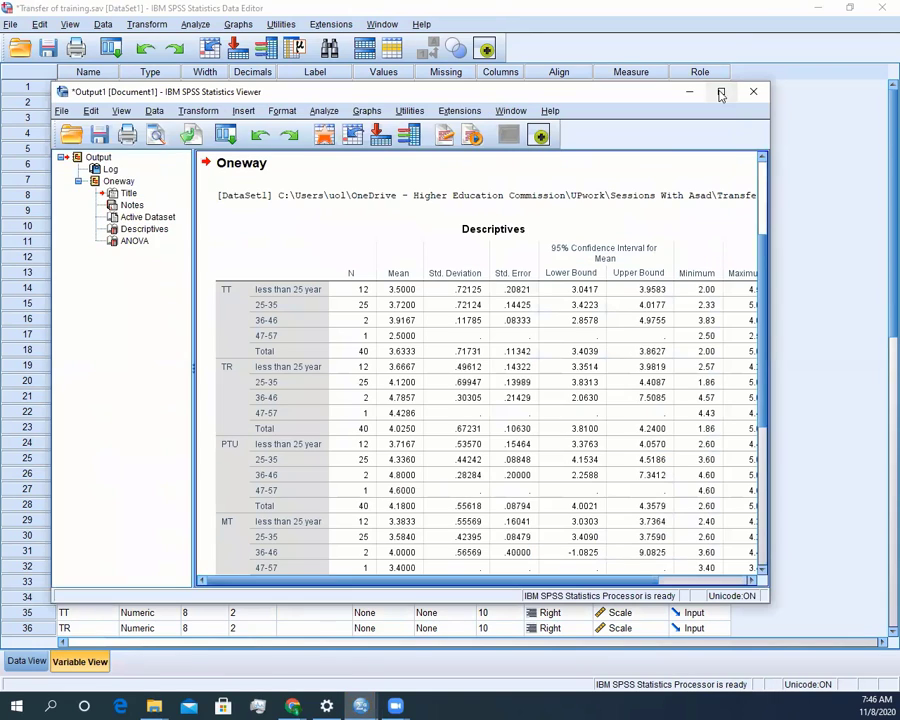
Maximize the Statistics Viewer and select the ANOVA table showing PTU significant (F = 6.246, Sig. = .002).
{"action": "left_click", "coordinate": [719, 91]}
{"action": "scroll", "coordinate": [757, 528], "scroll_direction": "down", "scroll_amount": 3}
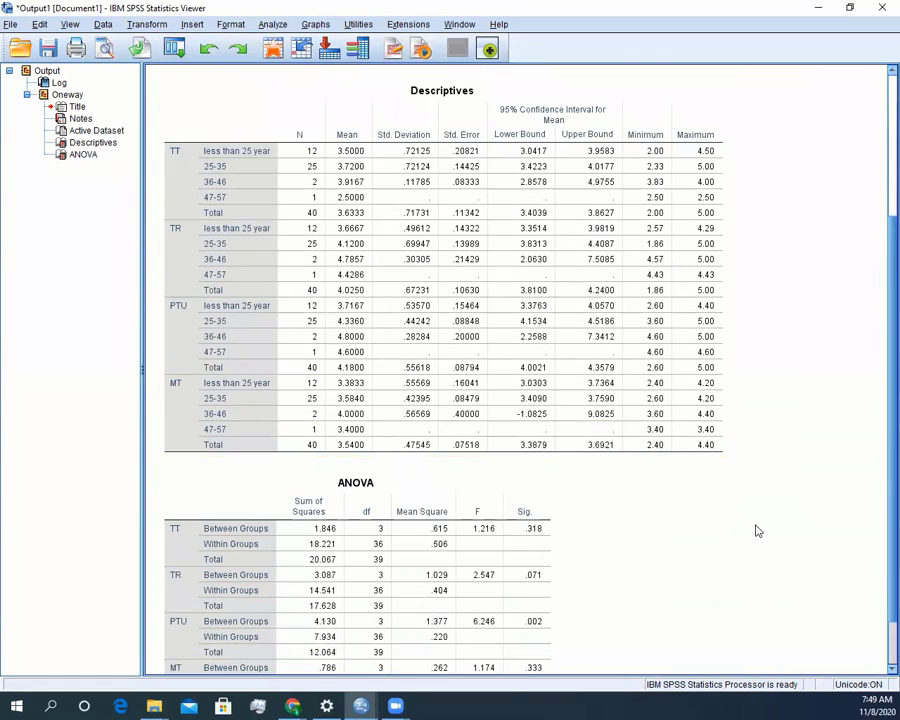
{"action": "scroll", "coordinate": [757, 531], "scroll_direction": "down", "scroll_amount": 1}
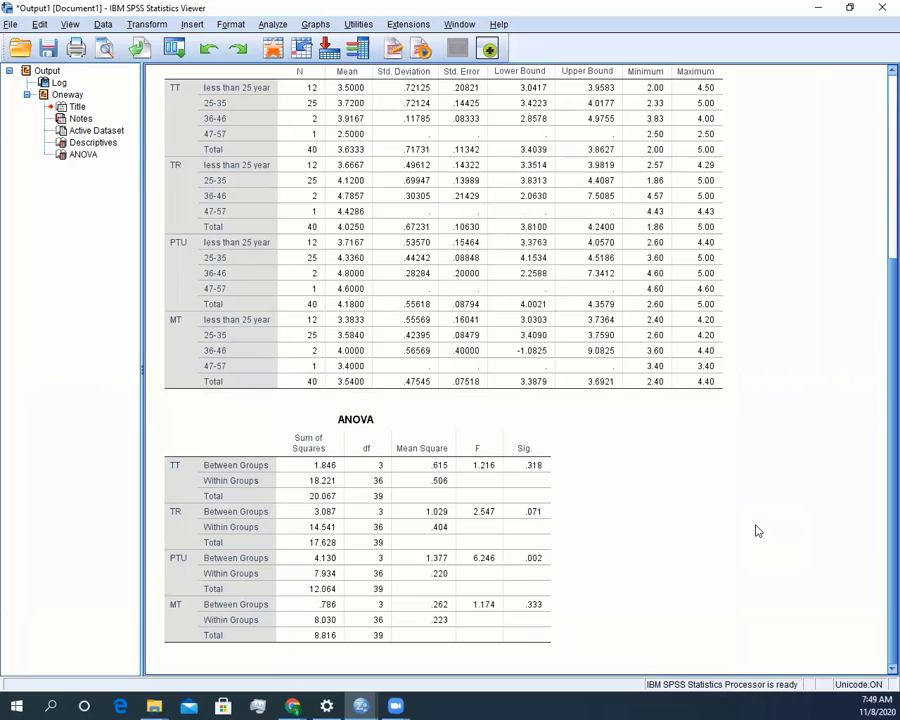
{"action": "left_click", "coordinate": [424, 455]}
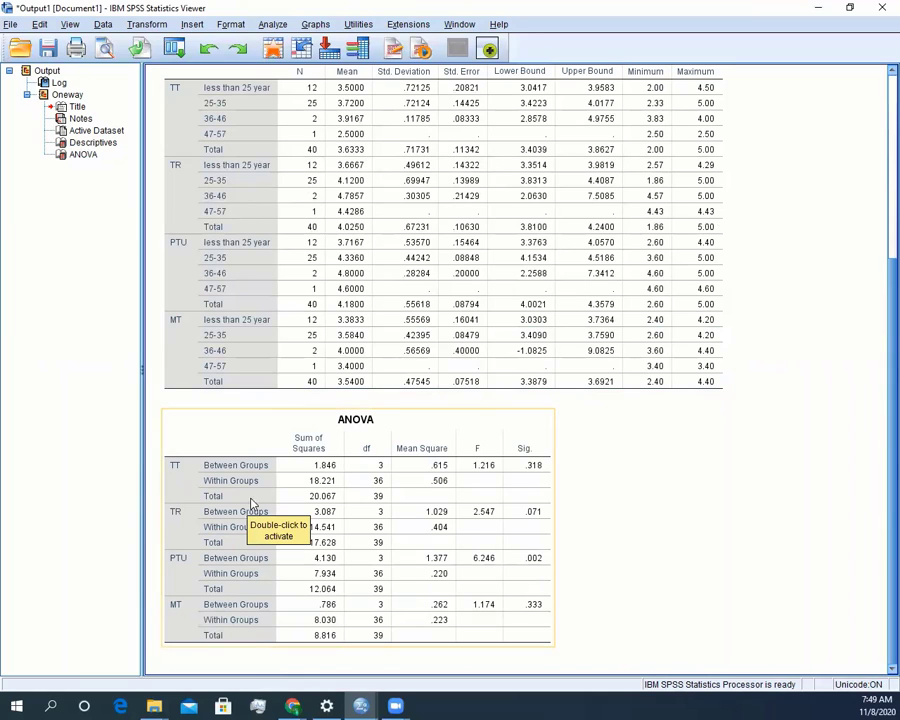
{"action": "left_click", "coordinate": [296, 658]}
{"action": "left_click", "coordinate": [227, 568]}
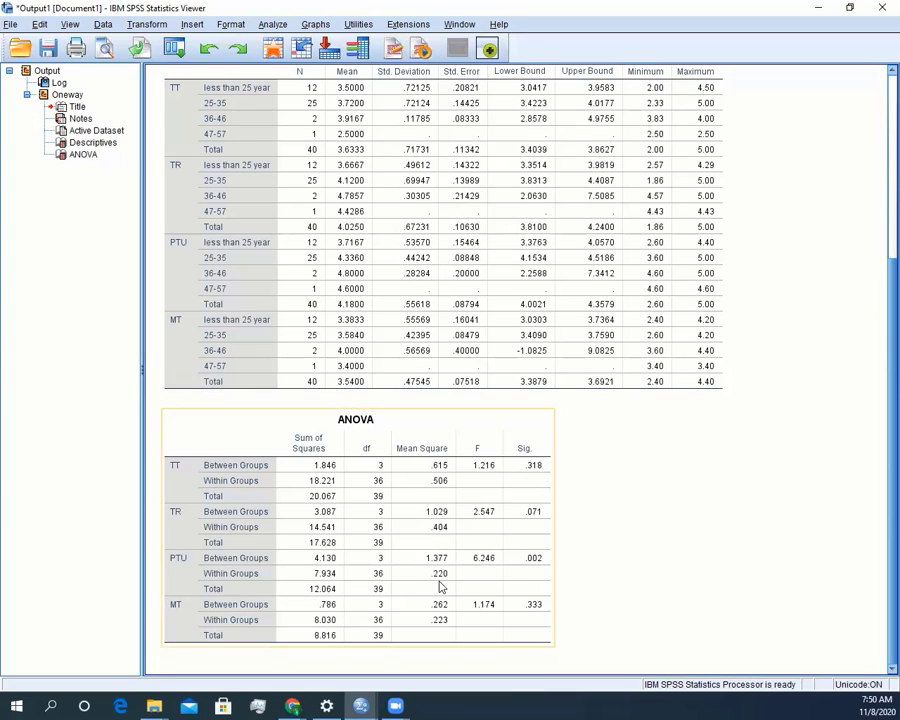
Scroll up to the Descriptives table of Age-group means, PTU ranging 3.72 to 4.80.
{"action": "scroll", "coordinate": [183, 598], "scroll_direction": "up", "scroll_amount": 3}
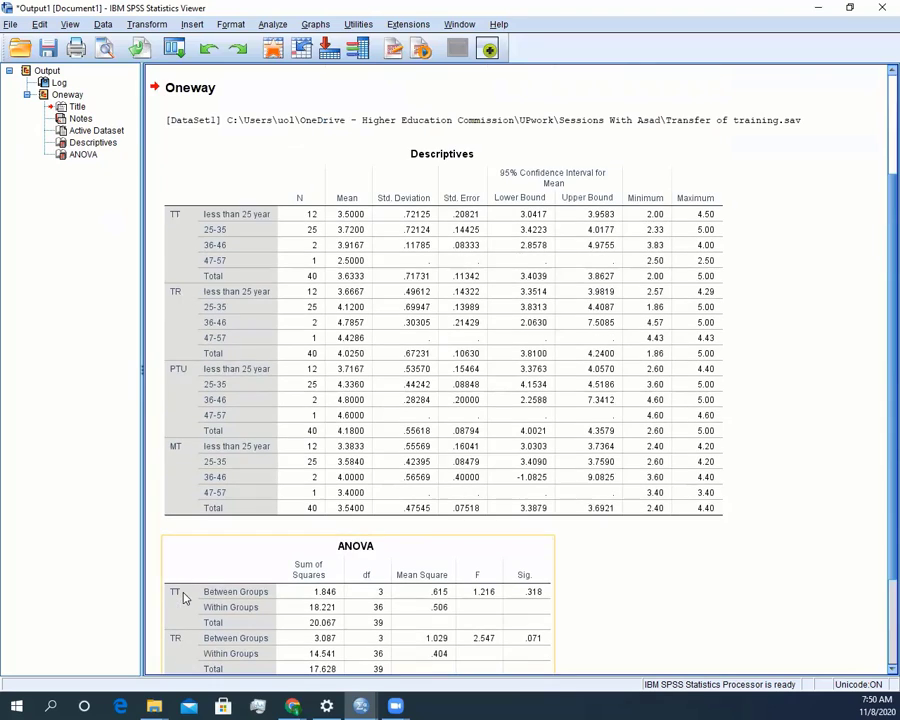